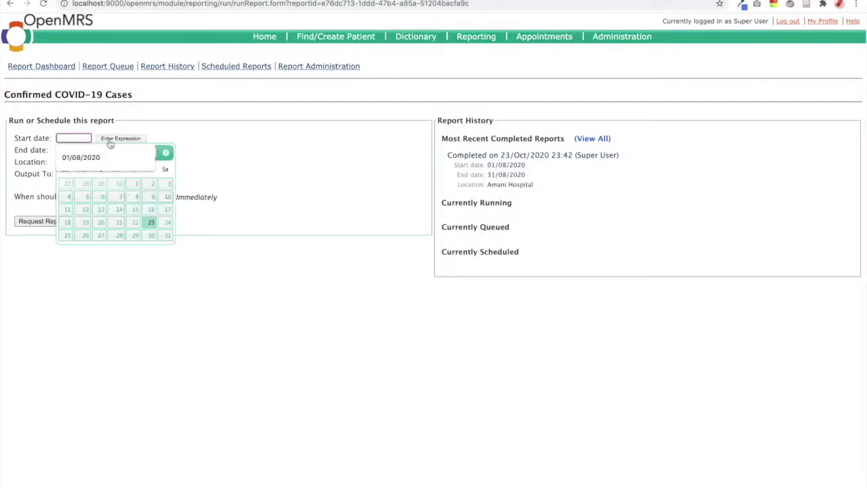
Run the report for 01/08/2020–31/08/2020 and view the results.
click(95, 164)
click(86, 146)
click(165, 195)
click(68, 150)
click(95, 164)
click(86, 145)
click(85, 260)
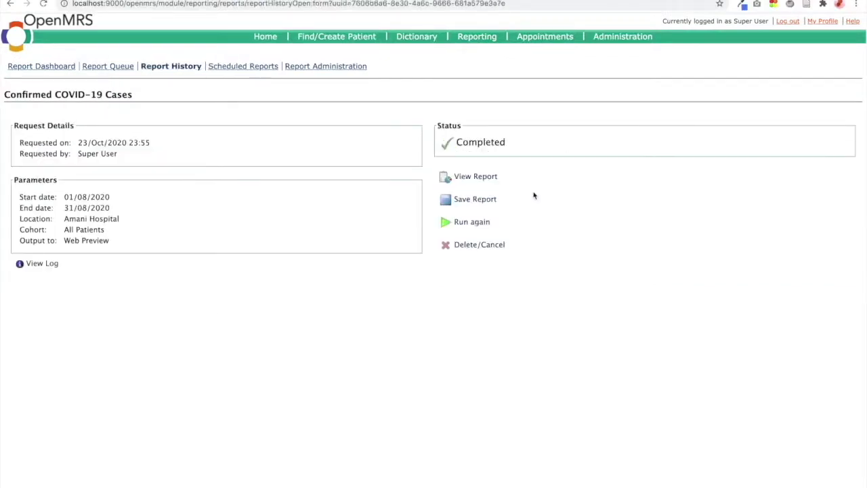
click(492, 182)
Copy the 108 and 122 counts into the AGE 20 - 30 FEMALE and MALE cells.
double_click(809, 176)
right_click(809, 176)
click(691, 249)
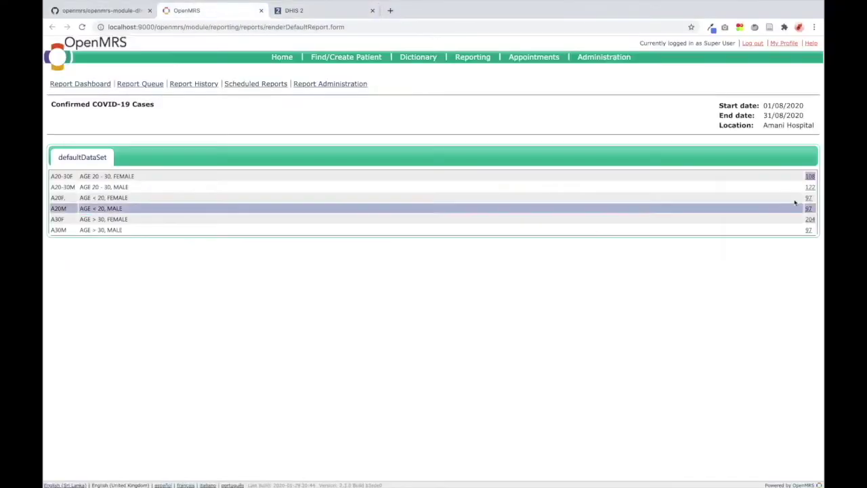
click(325, 10)
click(212, 10)
double_click(810, 188)
right_click(810, 189)
click(691, 265)
click(325, 10)
text(122)
Copy the A20M count into the AGE < 20 MALE cell.
click(211, 11)
double_click(809, 208)
key(ctrl+c)
click(325, 10)
right_click(446, 209)
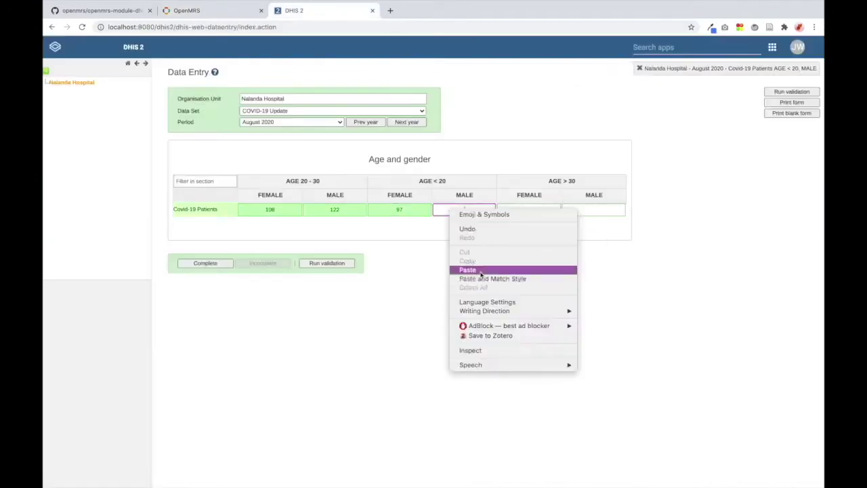
click(484, 269)
Copy the 204 A30F count and the A30M count into the AGE > 30 FEMALE and MALE cells.
click(212, 11)
right_click(810, 219)
click(692, 293)
click(325, 10)
right_click(515, 210)
click(553, 270)
click(211, 10)
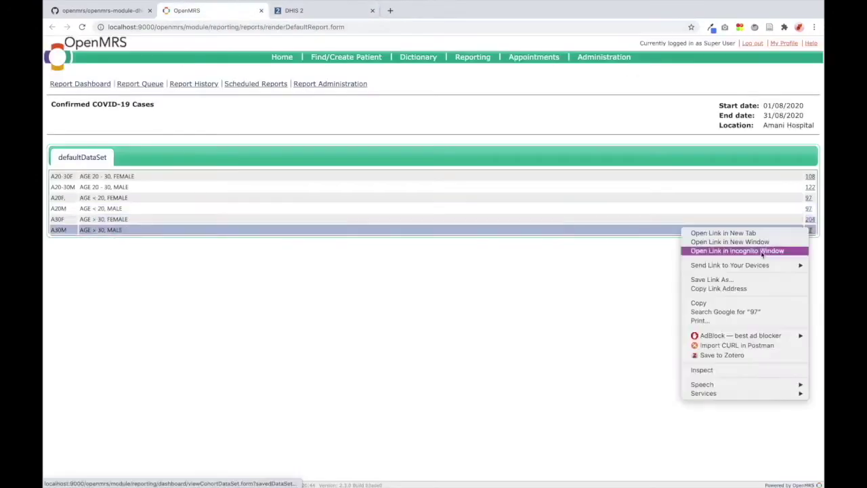
right_click(809, 230)
click(325, 10)
right_click(593, 209)
click(632, 269)
click(205, 263)
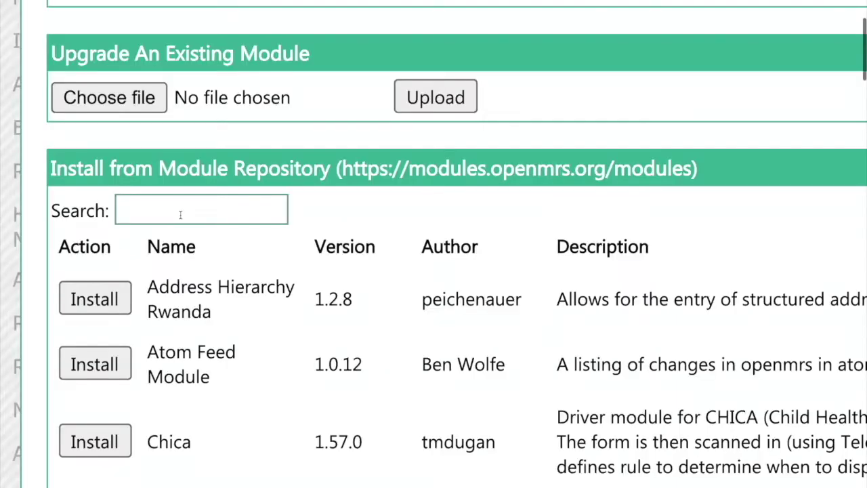
Search the module repository for 'dhis conn'.
click(181, 213)
text(dhis conn)
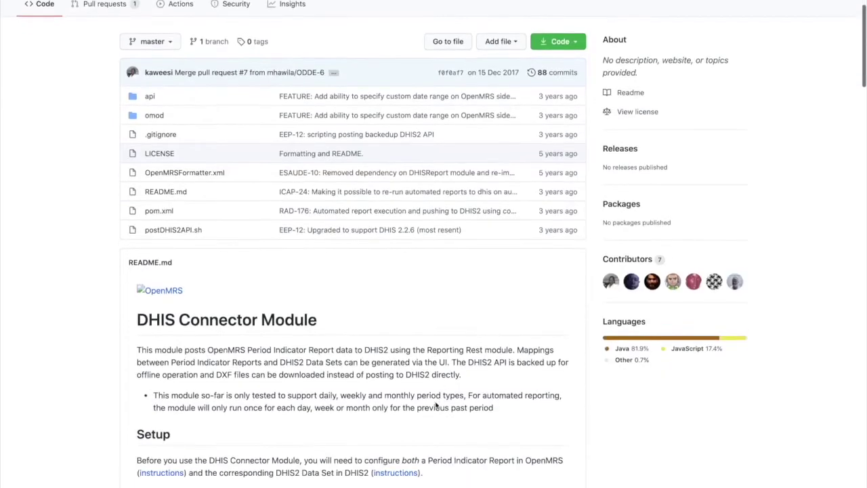
scroll(437, 405, down, 15)
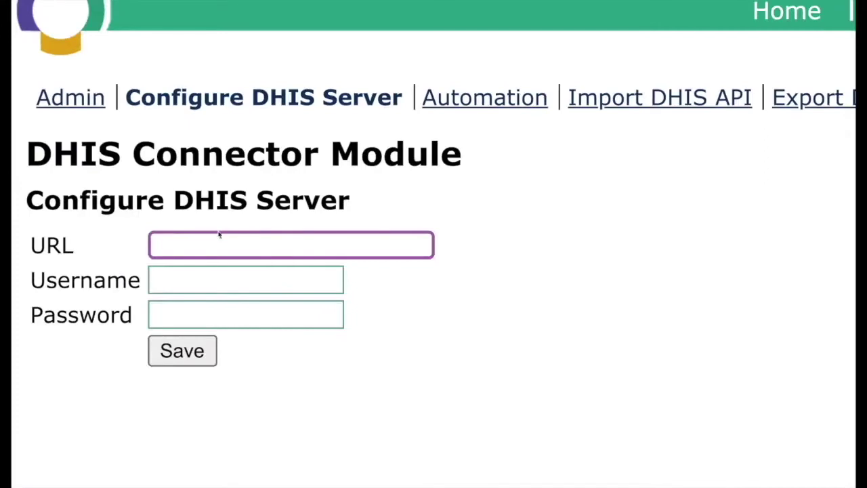
text(http://localhost:8080/dhis2)
click(194, 277)
text(jayasanka)
key(Tab)
text(District1#)
click(178, 354)
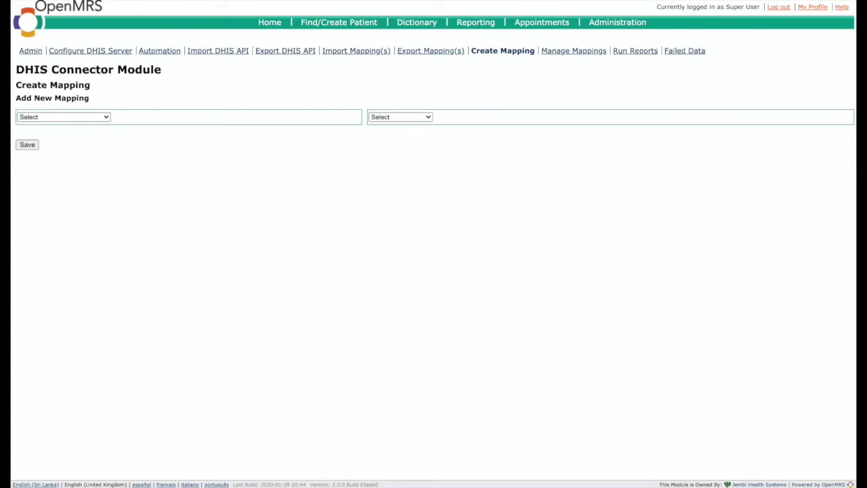
Select the Confirmed COVID-19 Cases report and the COVID-19 Update data set.
click(105, 119)
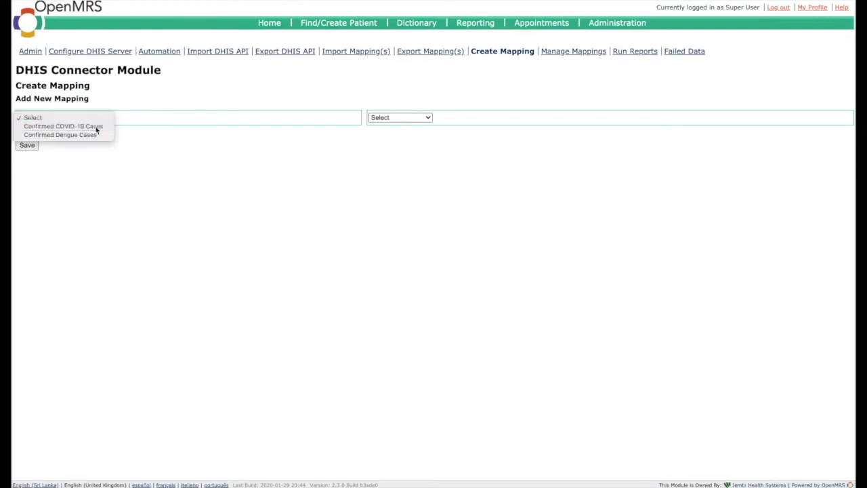
click(98, 127)
click(428, 118)
click(424, 127)
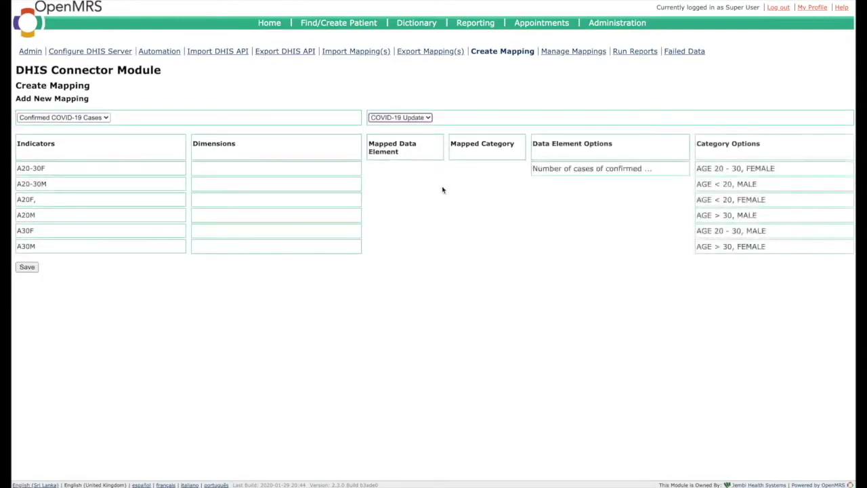
Map the confirmed-cases data element and the six age/gender category options to their rows.
drag(592, 169, 413, 231)
drag(591, 168, 410, 247)
drag(725, 168, 487, 169)
drag(731, 230, 487, 184)
drag(731, 199, 487, 199)
drag(726, 183, 490, 215)
drag(748, 169, 490, 231)
drag(751, 231, 487, 250)
Save the mapping under the name 'Test 1'.
click(29, 267)
click(149, 236)
text(Test 1)
click(70, 265)
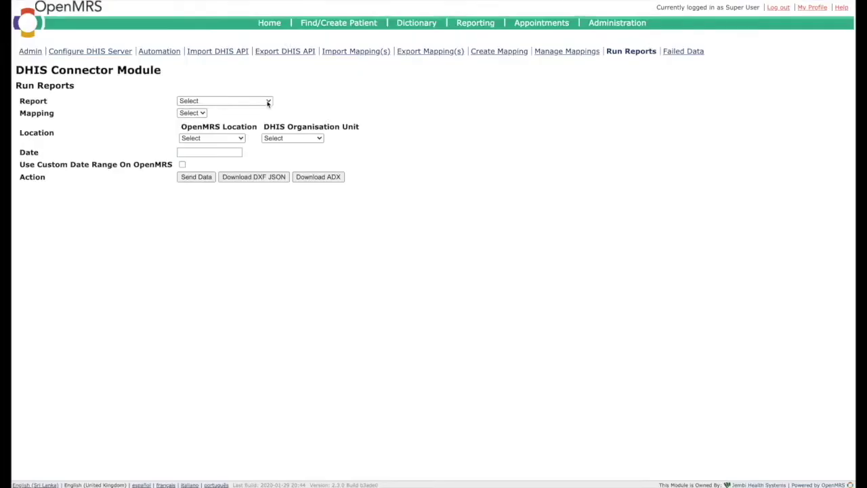
Send Confirmed COVID-19 Cases for September 2020 via Test 1, from Amani Hospital to Nalanda Hospital.
click(269, 103)
click(252, 109)
click(206, 113)
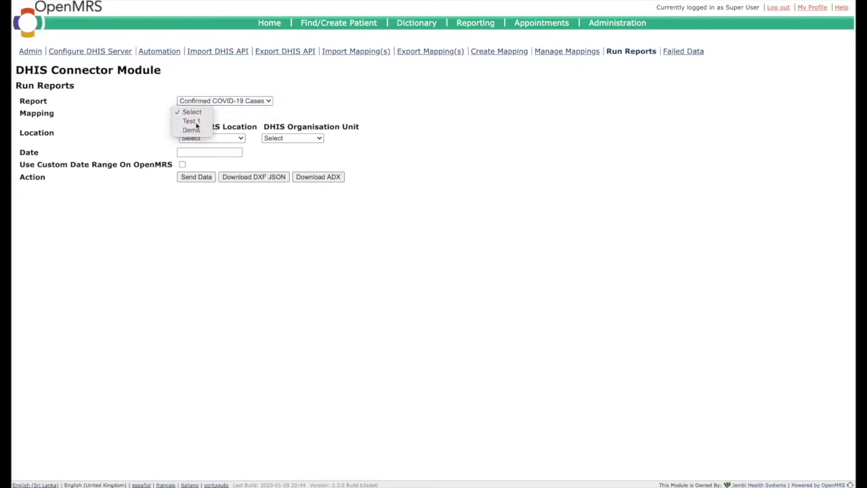
click(196, 122)
click(235, 140)
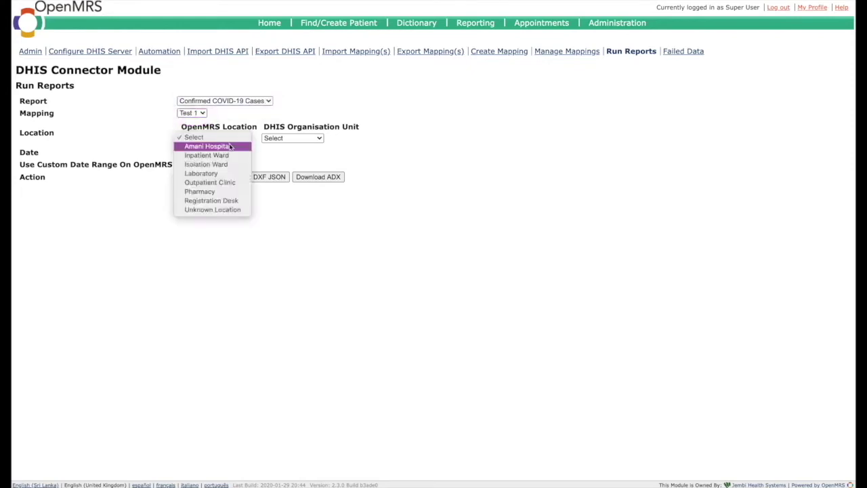
click(231, 145)
click(290, 138)
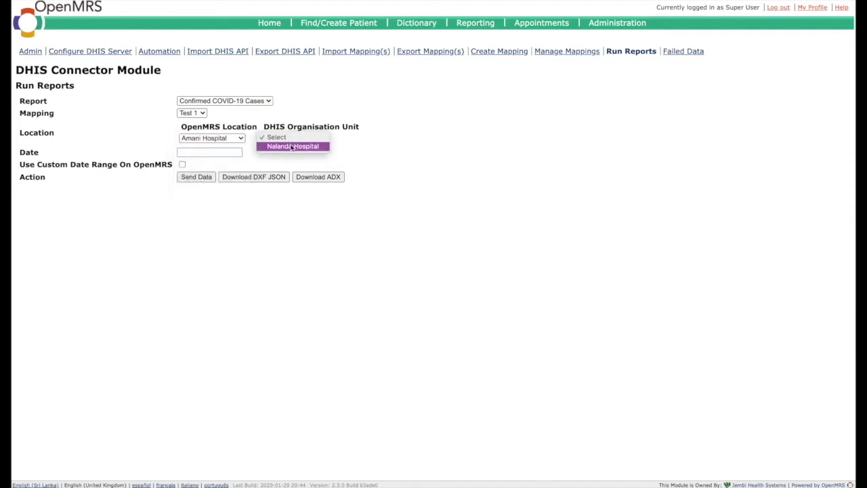
click(283, 148)
click(231, 153)
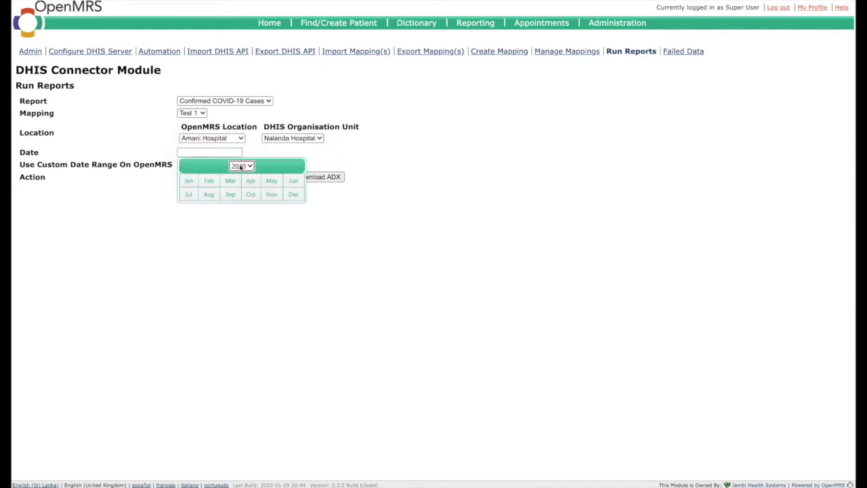
click(233, 196)
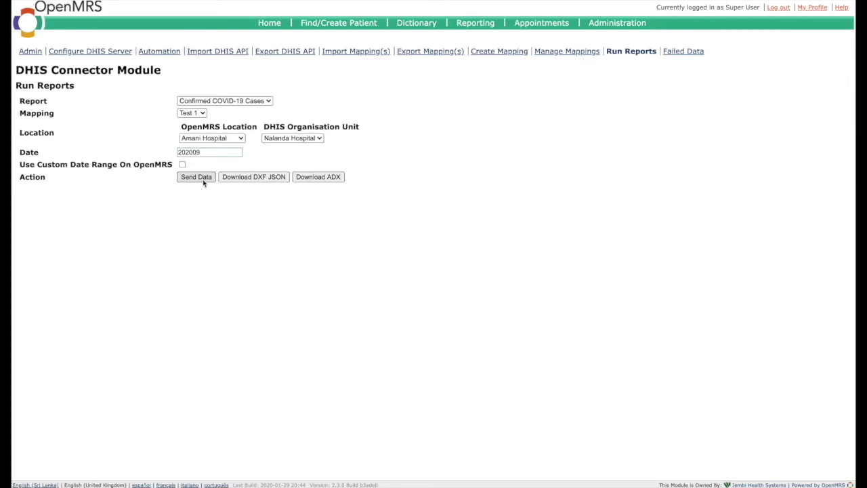
click(203, 179)
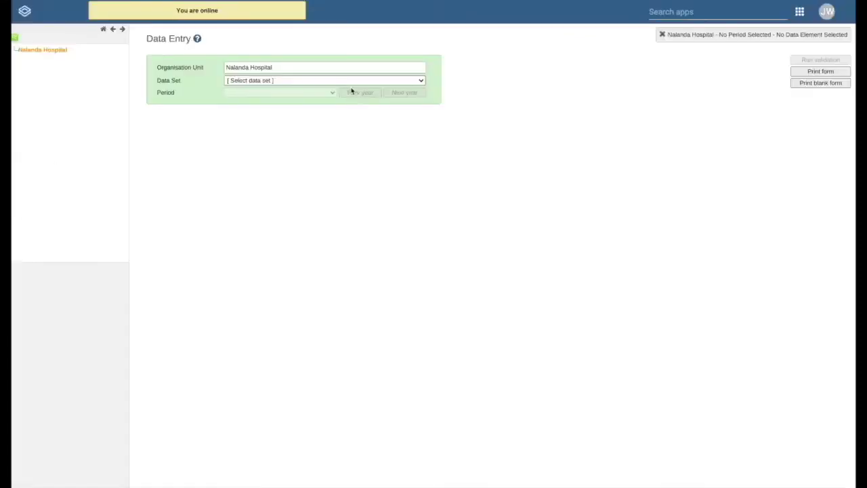
Open the COVID-19 Update form for September 2020, then start the analytics tables export.
click(361, 81)
click(335, 92)
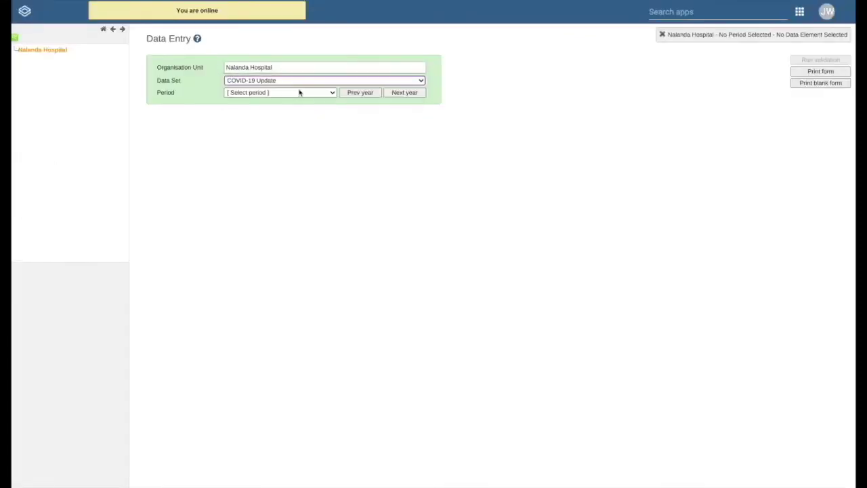
click(289, 93)
click(277, 100)
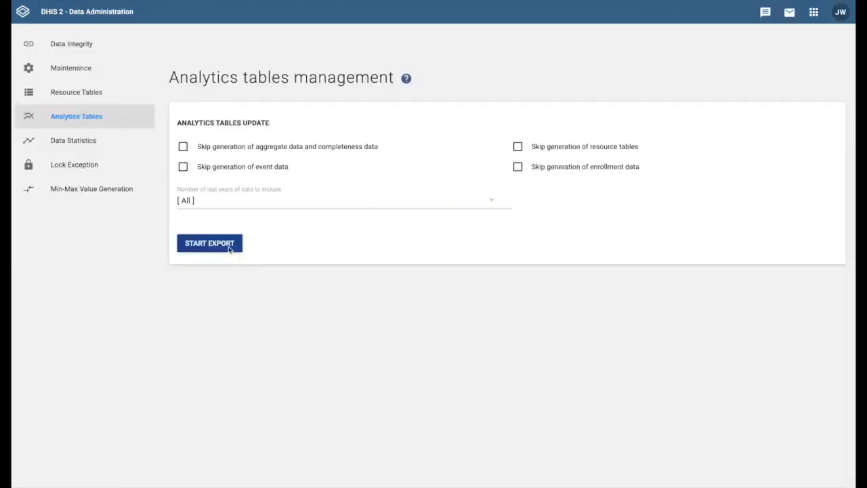
click(226, 250)
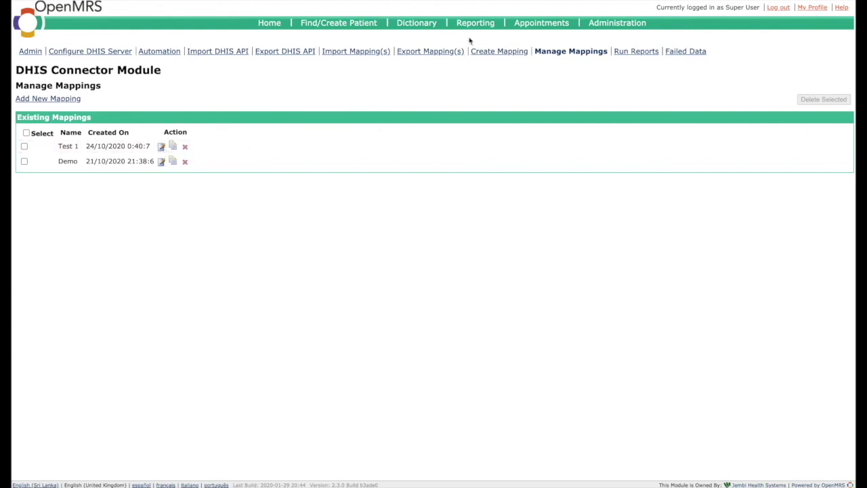
Add and submit an automation row for Test 1 from Amani Hospital to Nalanda Hospital.
click(439, 53)
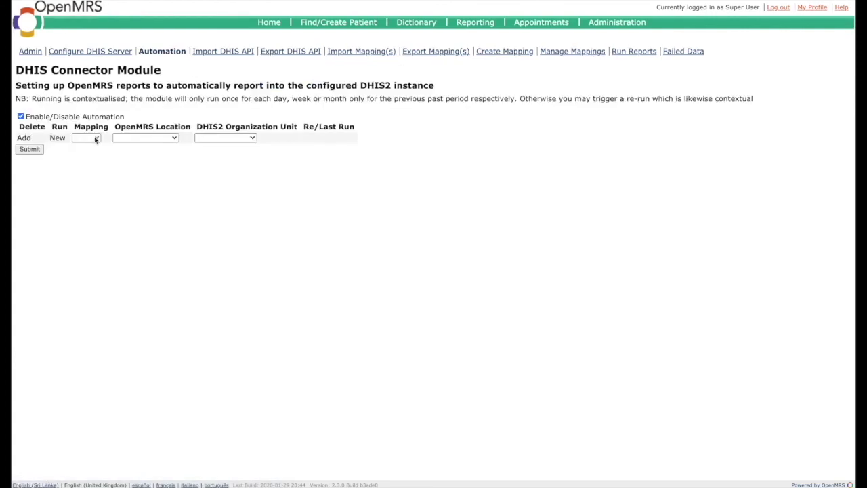
click(95, 138)
click(86, 147)
click(145, 138)
click(140, 146)
click(226, 138)
click(228, 146)
click(30, 149)
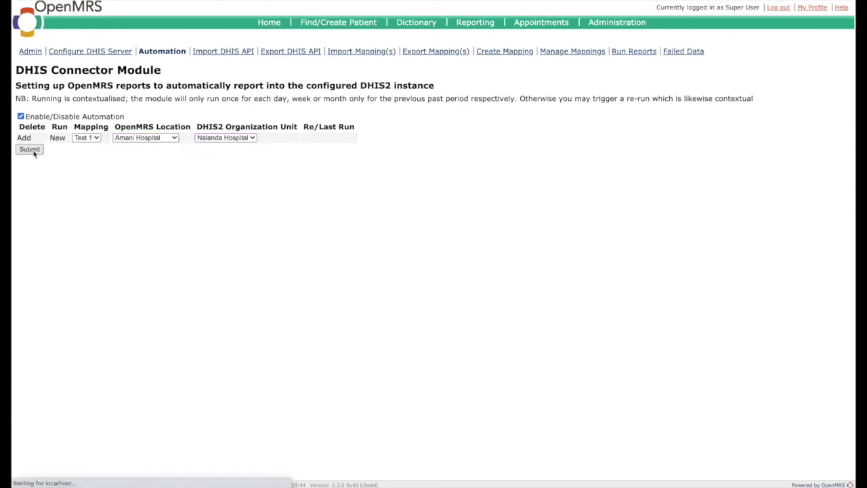